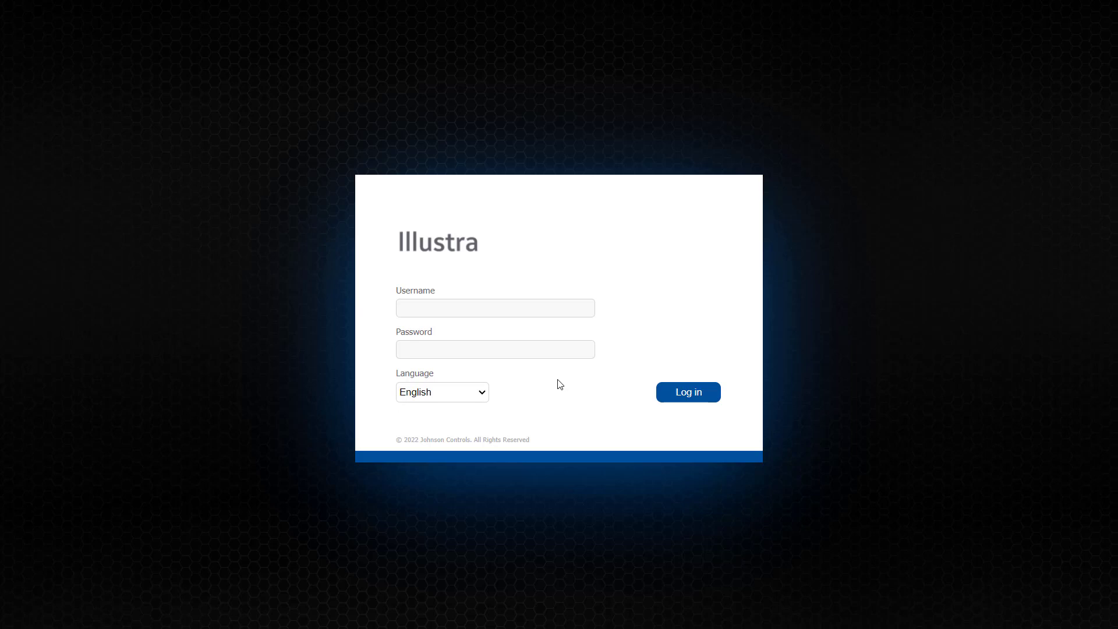
Step: Log in to the camera as admin with the account password and open the quick-start basic configuration in setup
left_click(545, 311)
left_click(541, 334)
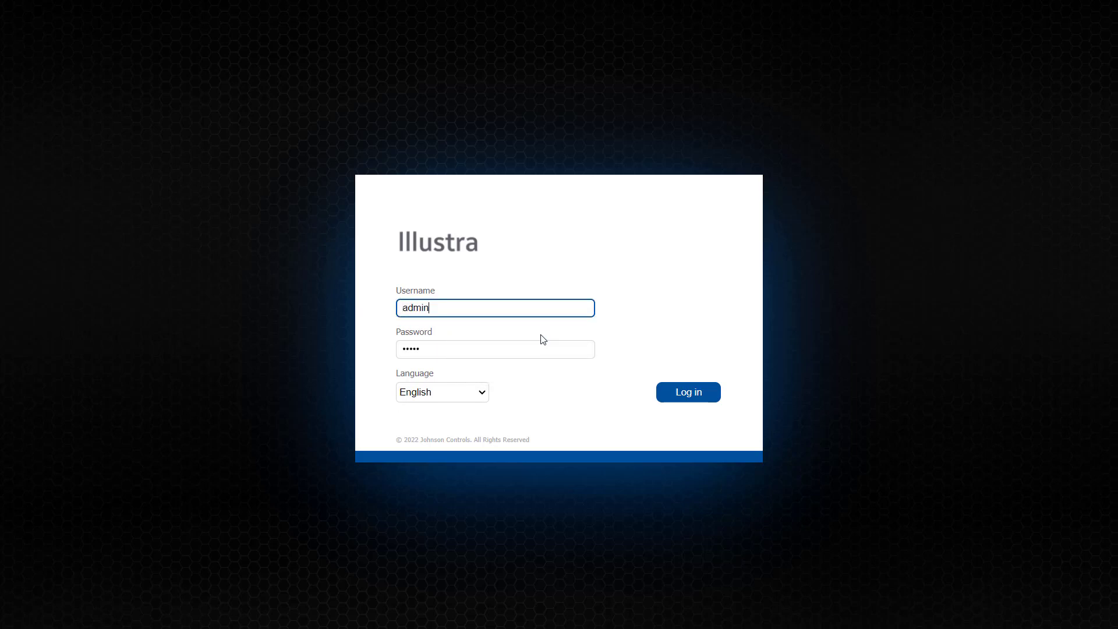
left_click(709, 394)
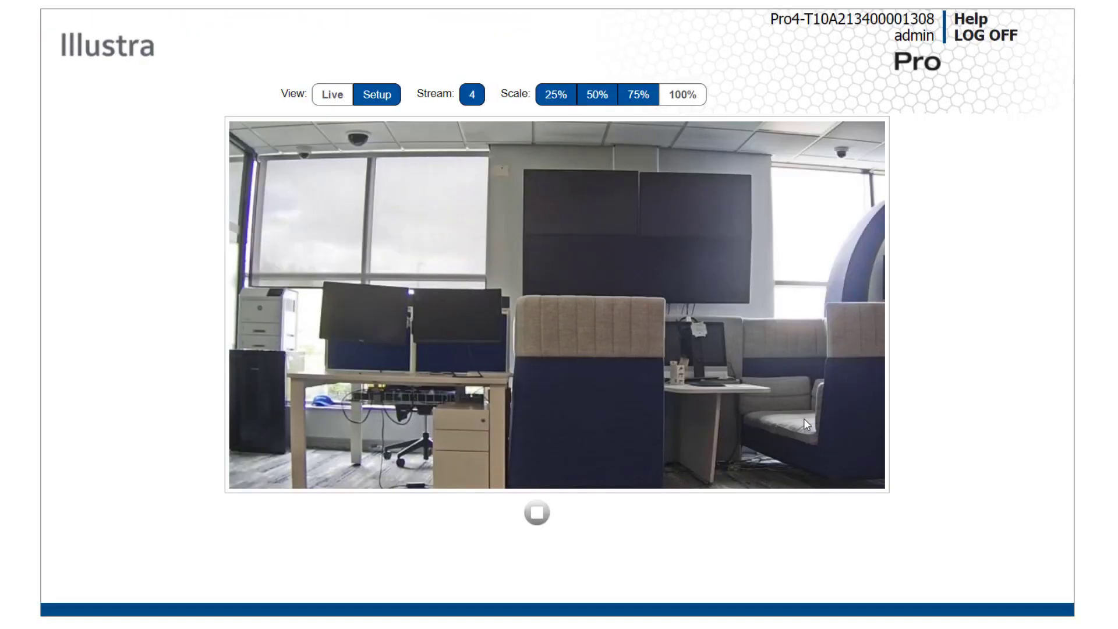
left_click(379, 95)
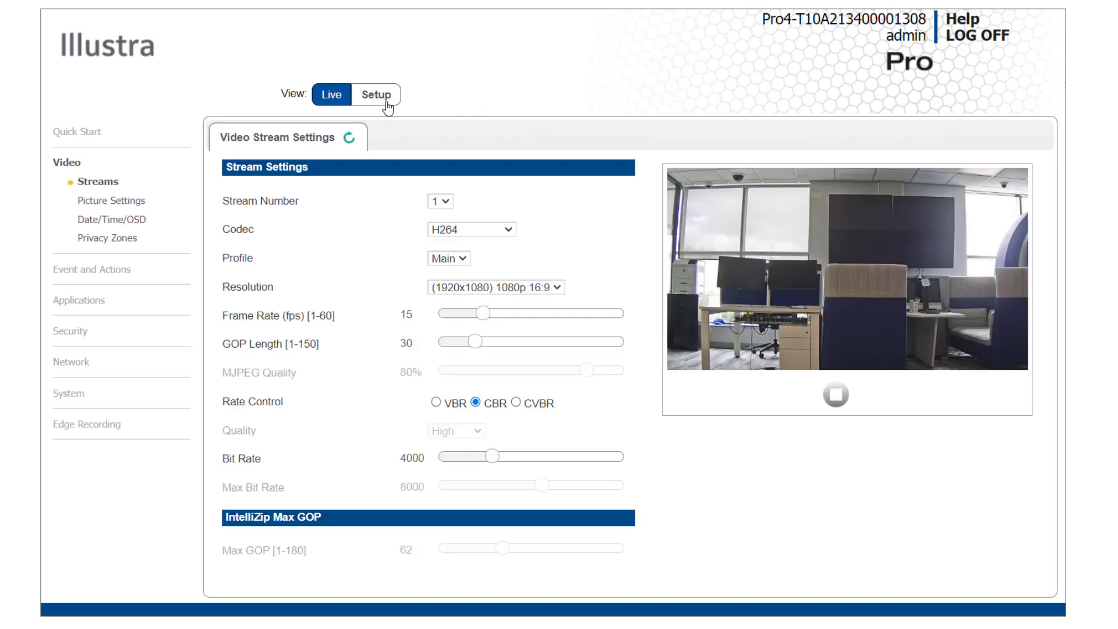
left_click(85, 141)
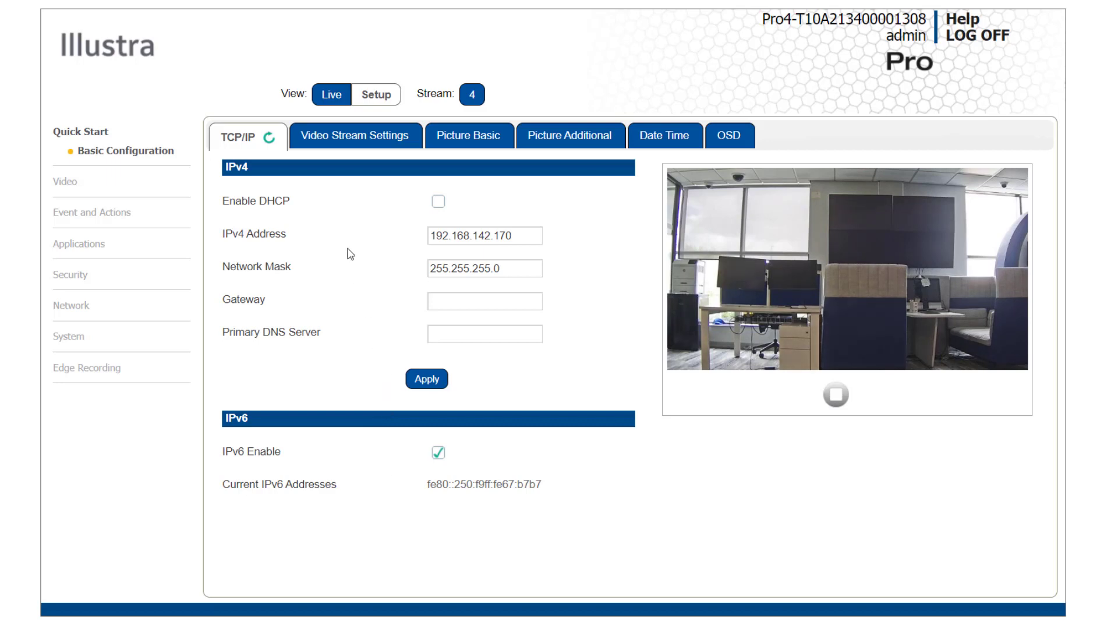
Step: Review the available stream numbers, codecs and resolutions in the video stream settings without changing them
left_click(357, 138)
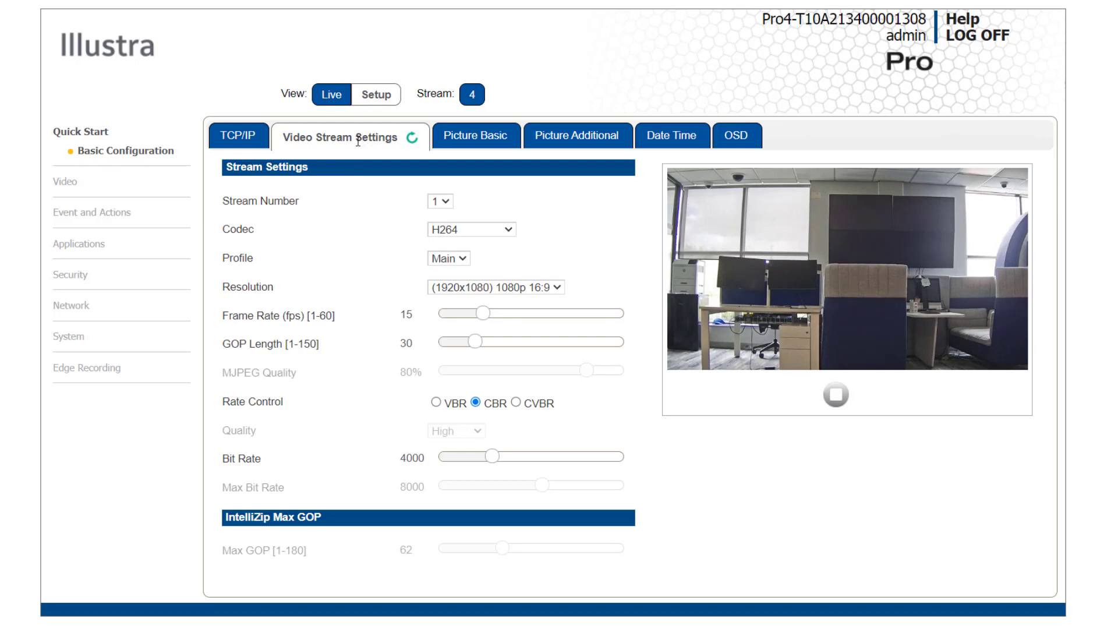
left_click(450, 207)
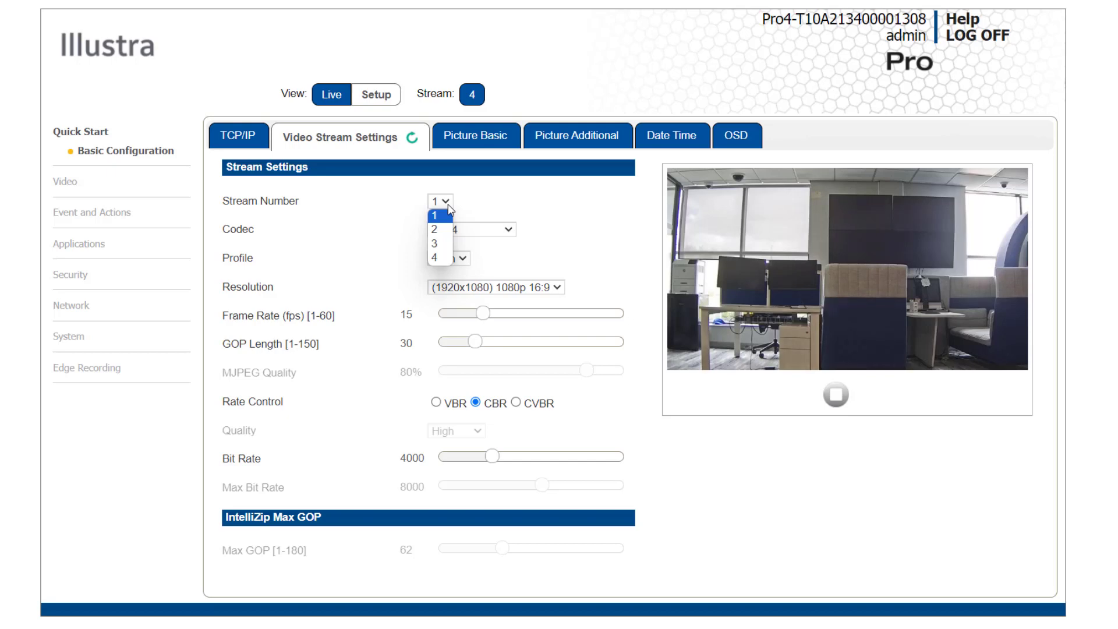
left_click(449, 205)
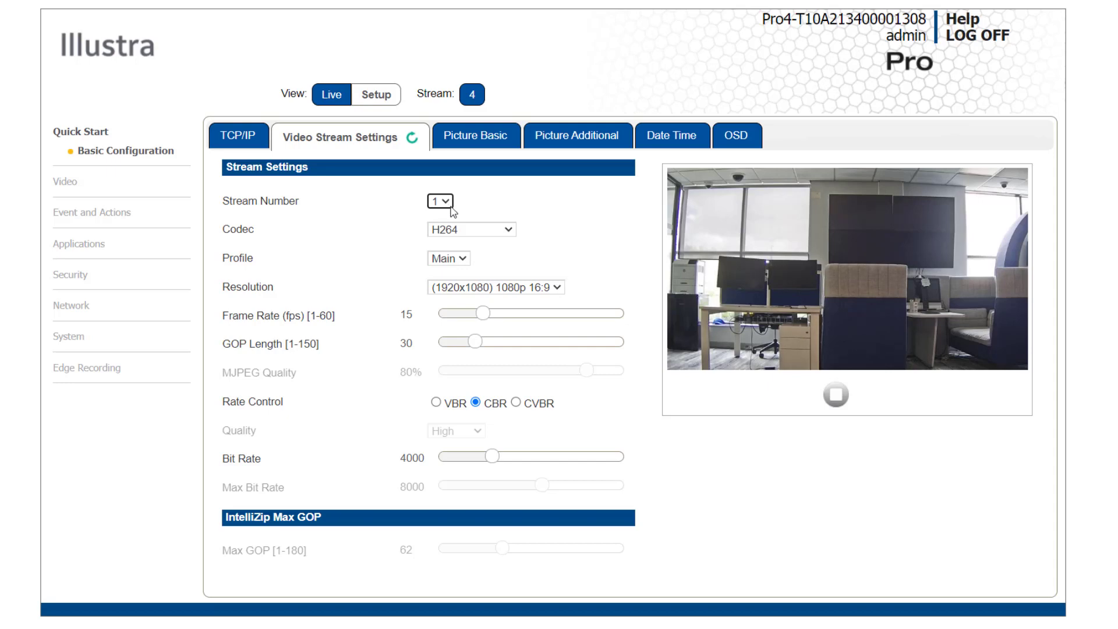
left_click(508, 232)
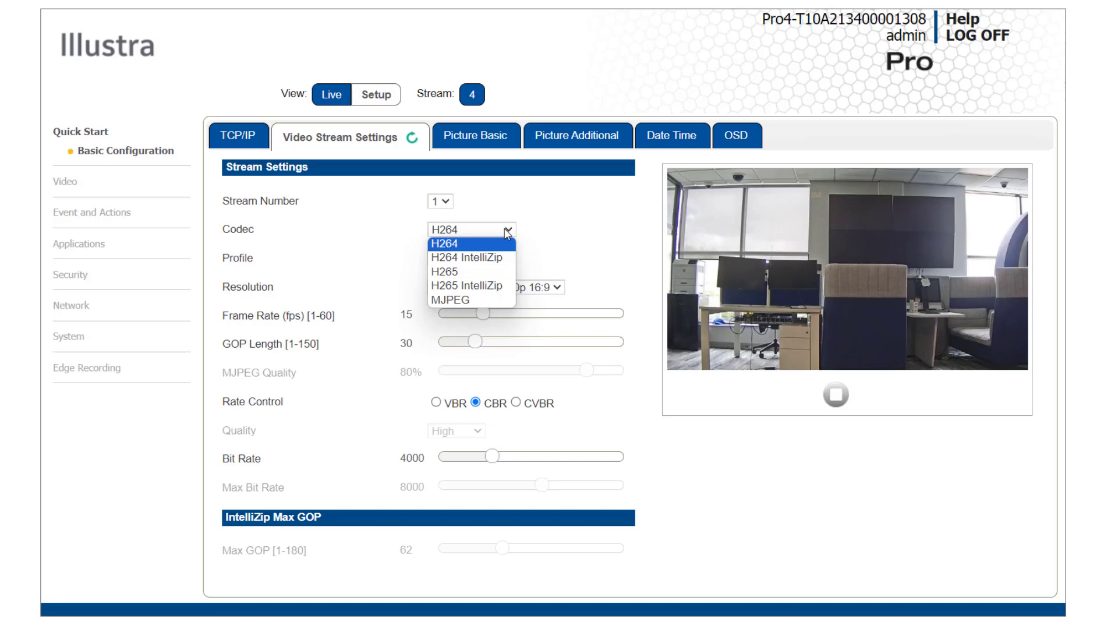
left_click(508, 233)
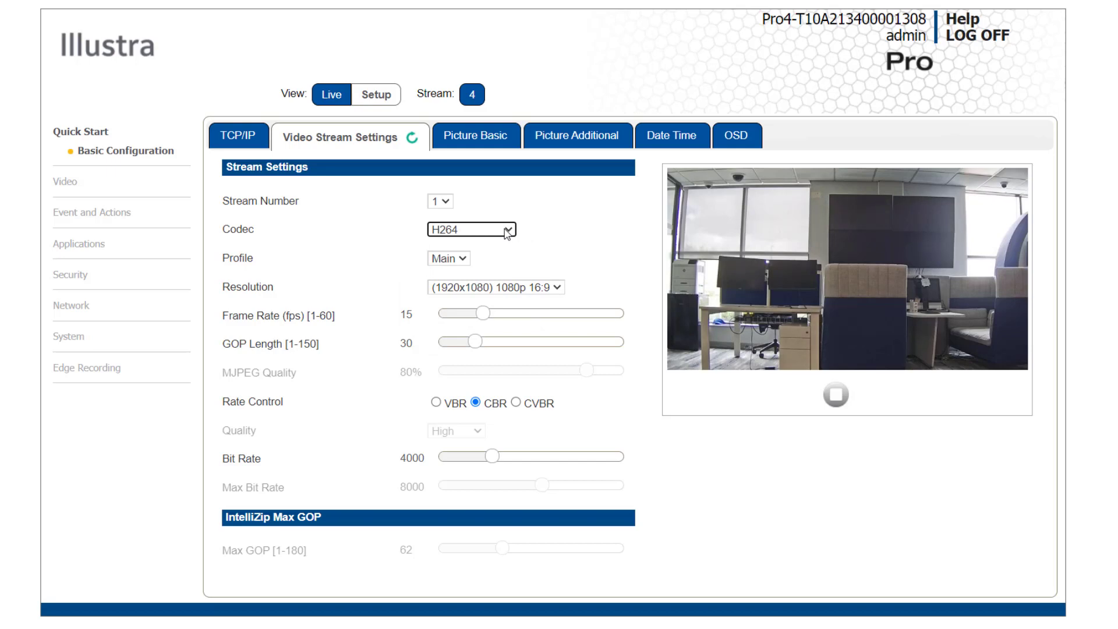
left_click(557, 288)
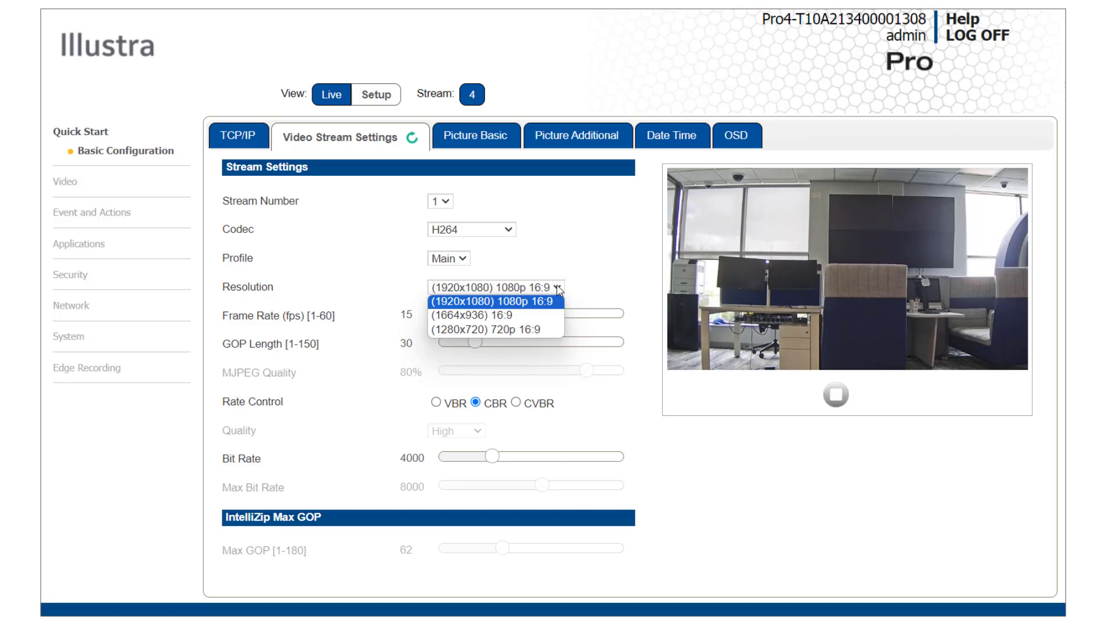
left_click(558, 289)
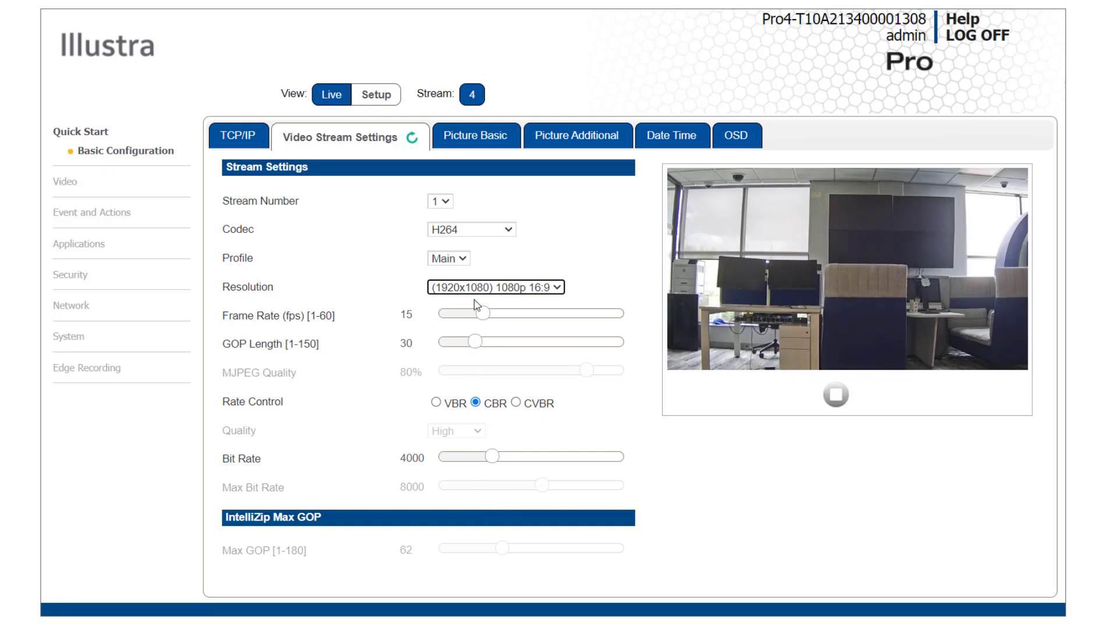
Step: Try the Mirror and Flip orientations in the basic picture settings, switching each one off again
left_click(467, 147)
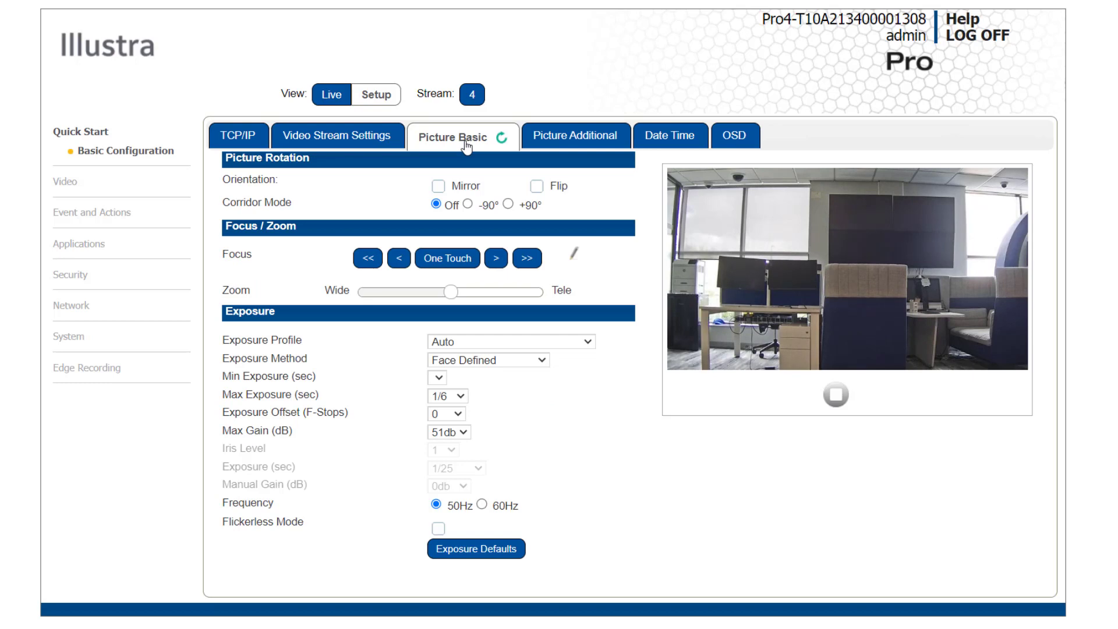
left_click(440, 187)
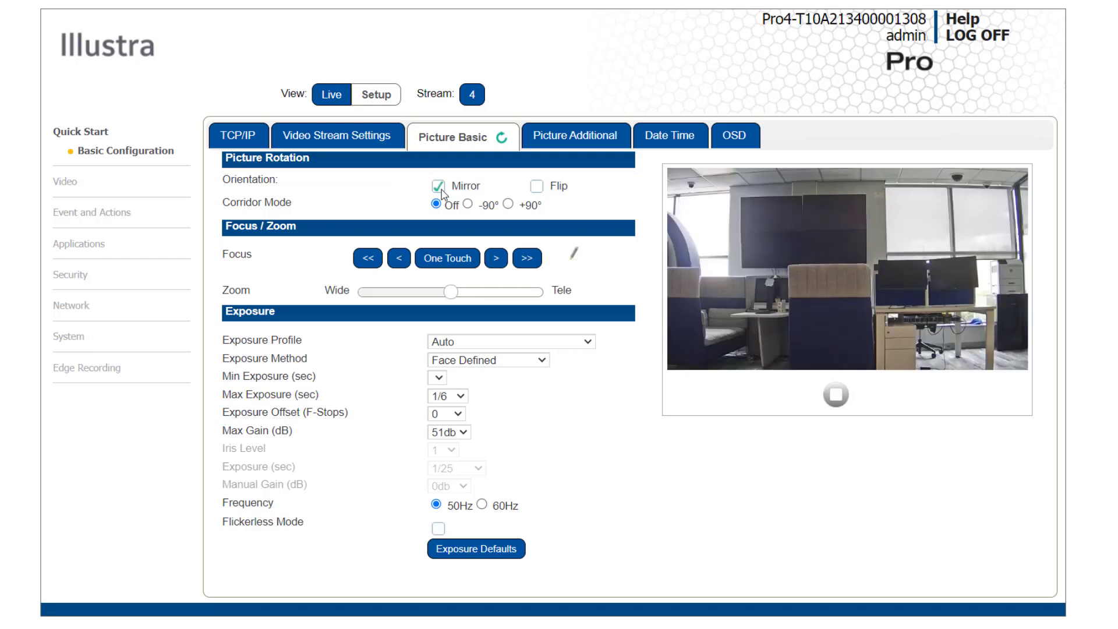
left_click(440, 187)
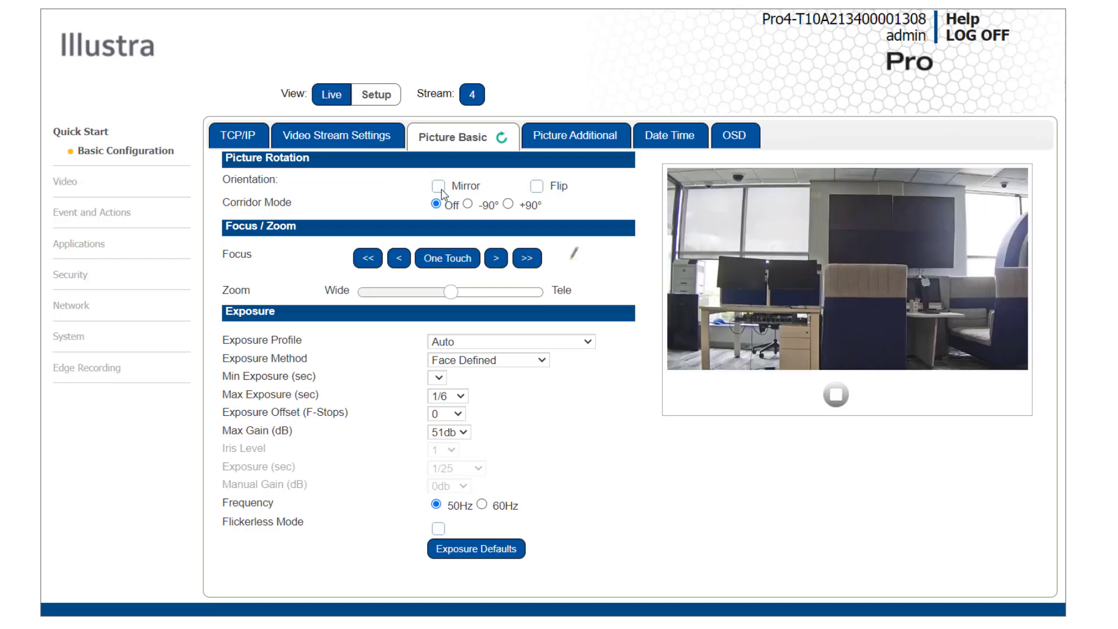
left_click(537, 188)
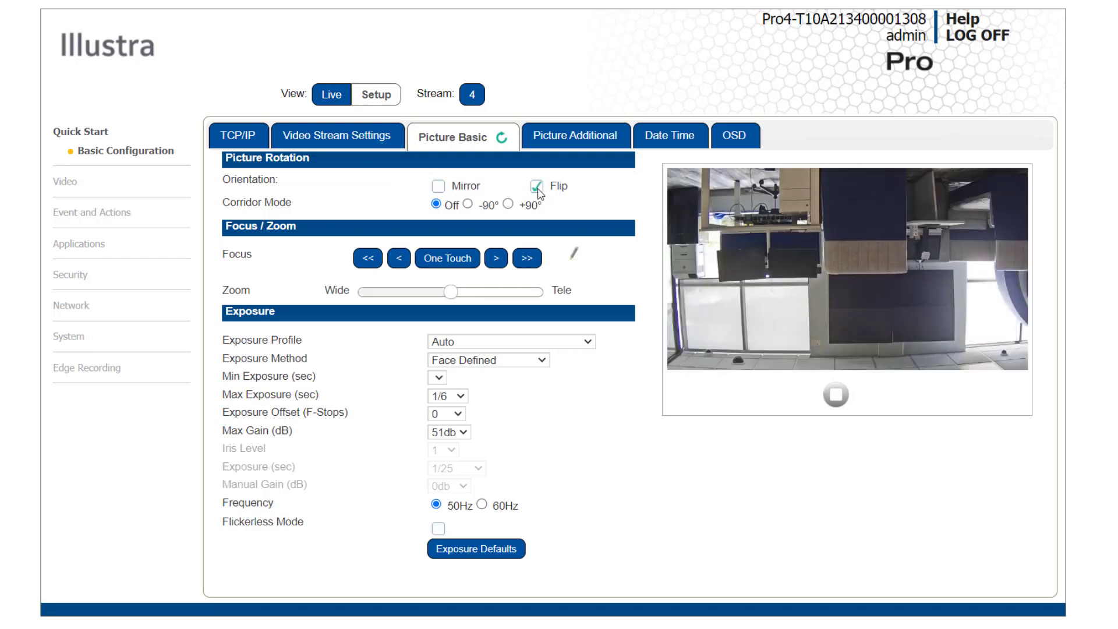
left_click(538, 191)
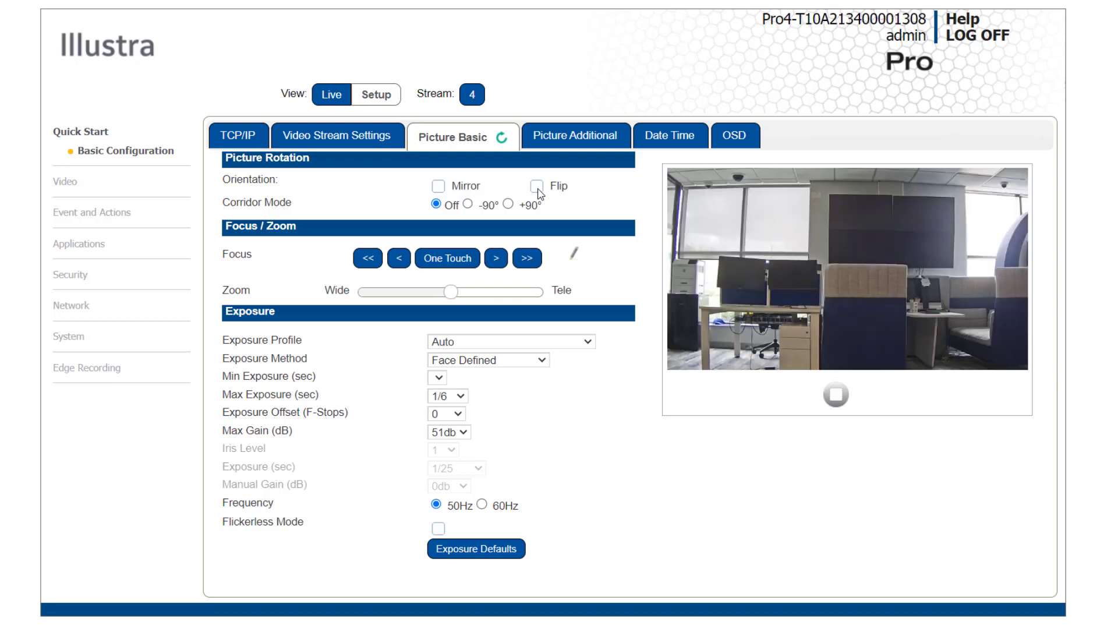
Step: Zoom the camera out toward Wide and review the exposure profile and method choices, keeping the Auto profile and Face Defined method
left_click(396, 293)
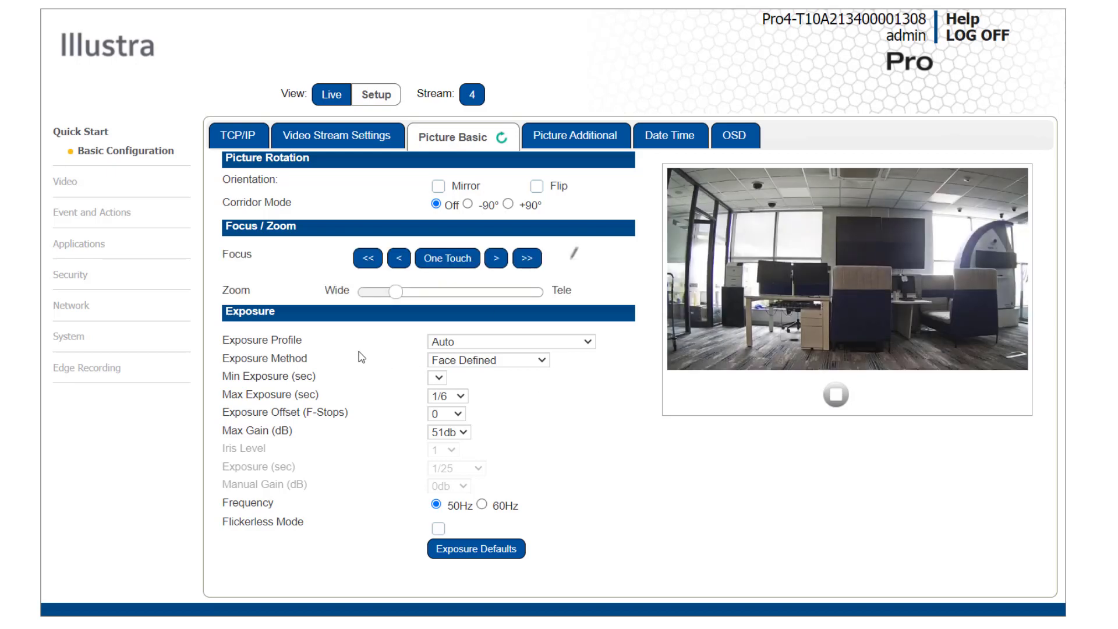
left_click(561, 343)
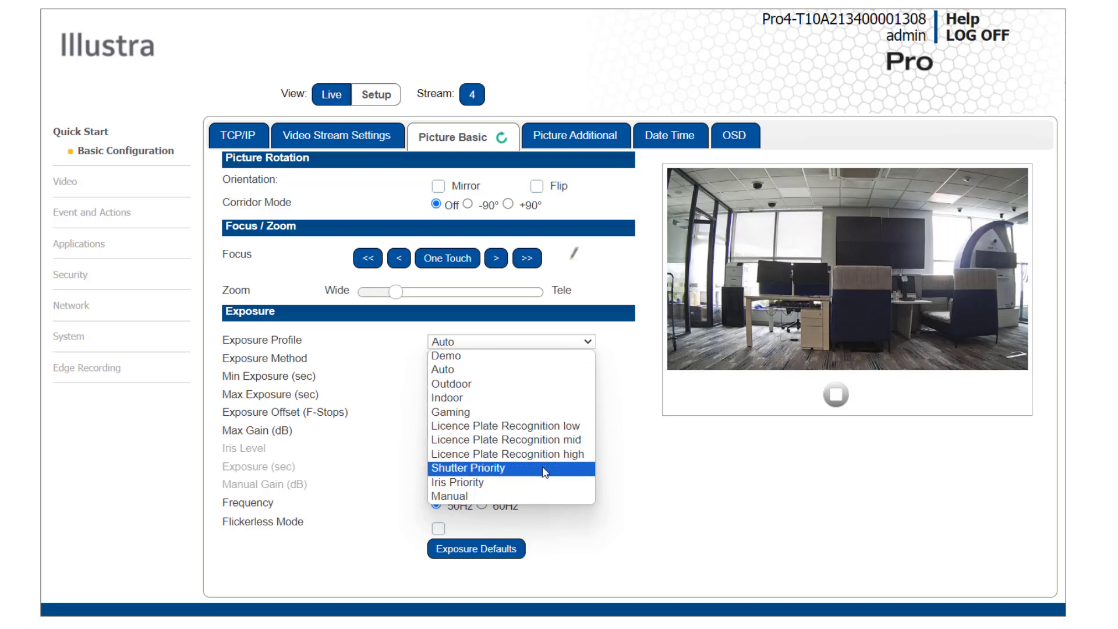
left_click(529, 369)
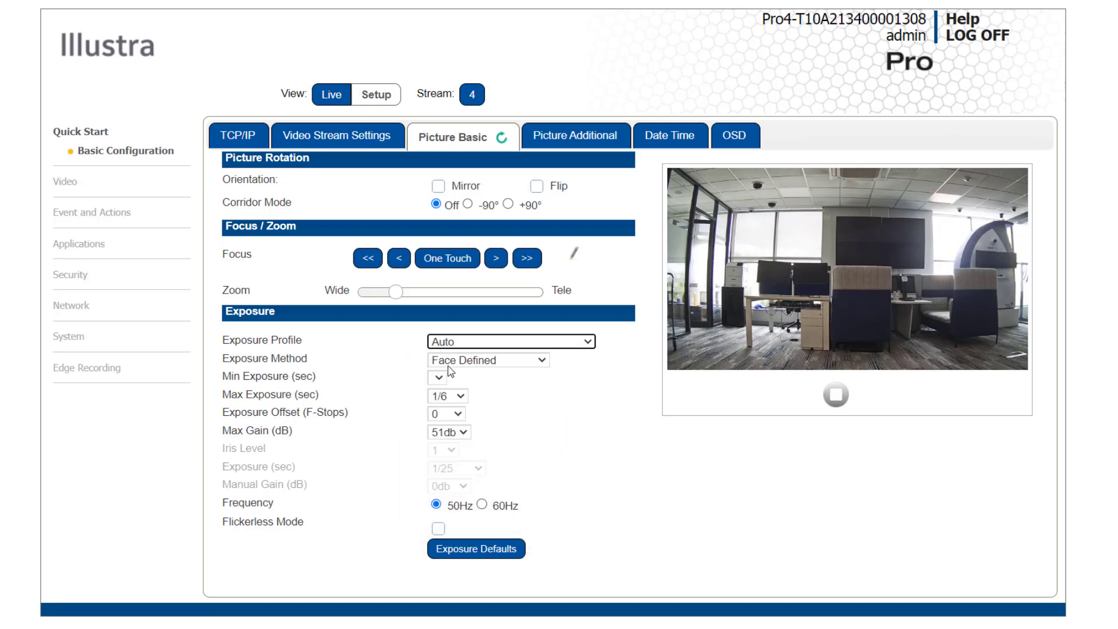
left_click(505, 365)
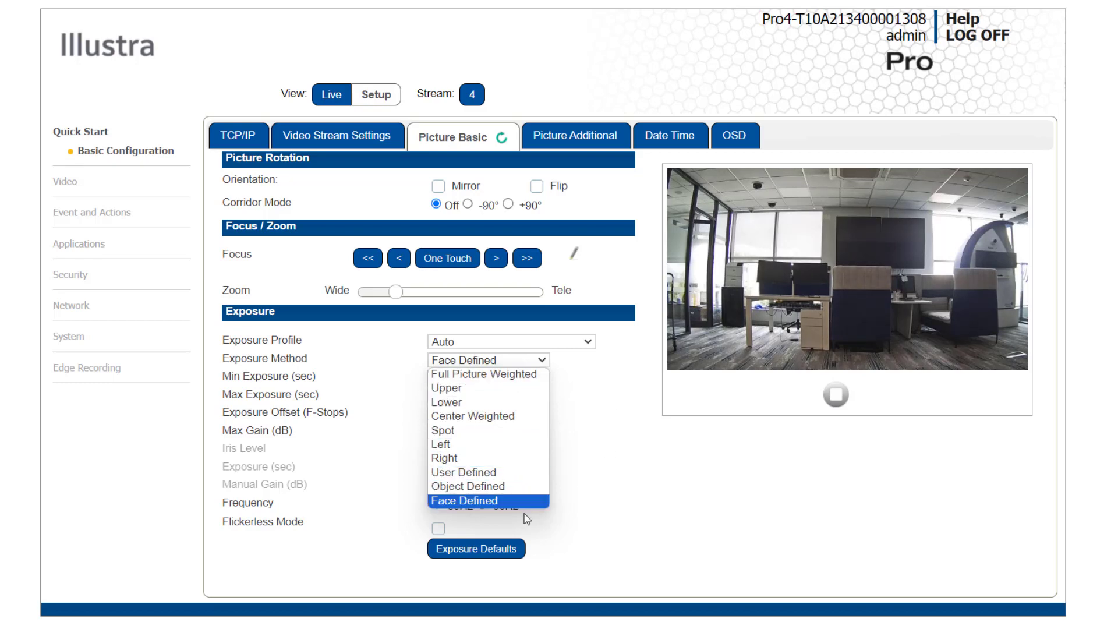
left_click(591, 500)
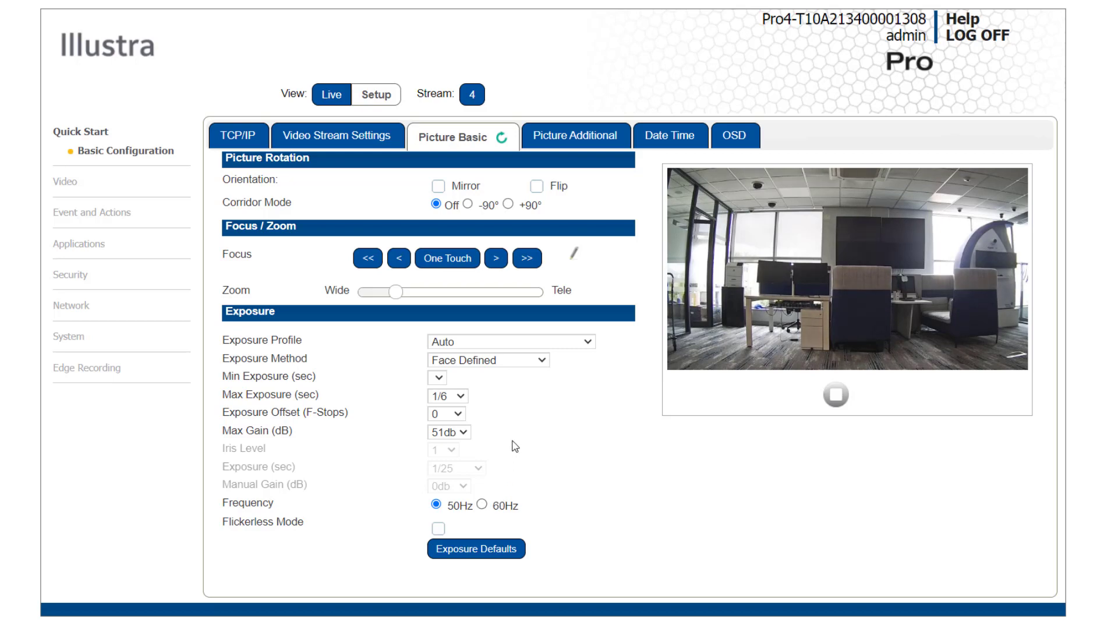
Step: Review the WDR options in the additional picture settings, keeping the current selection
left_click(554, 141)
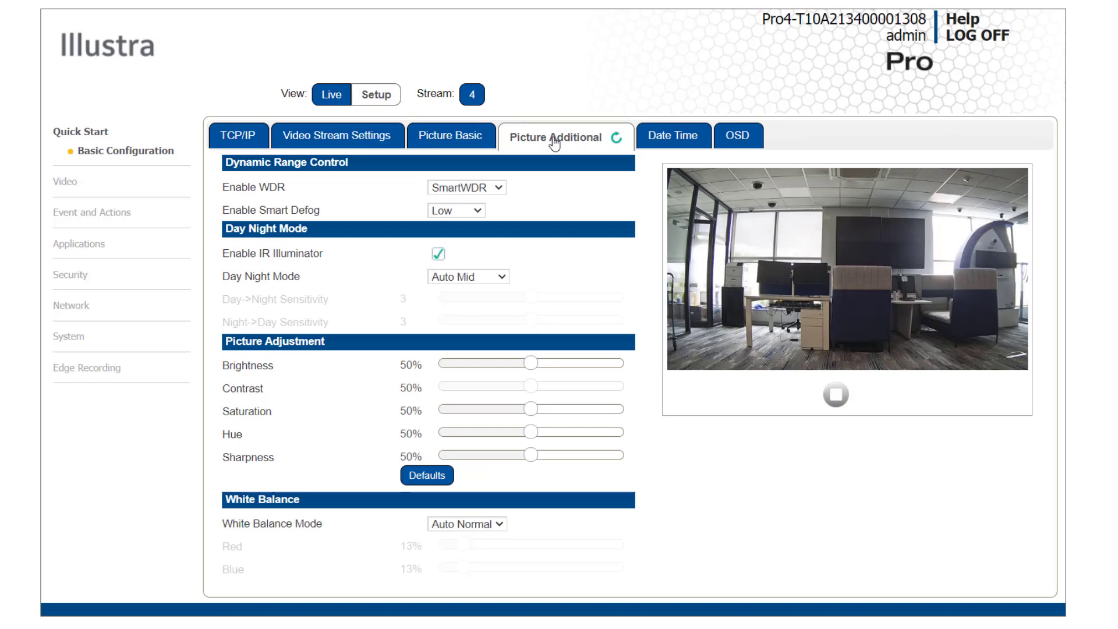
left_click(499, 190)
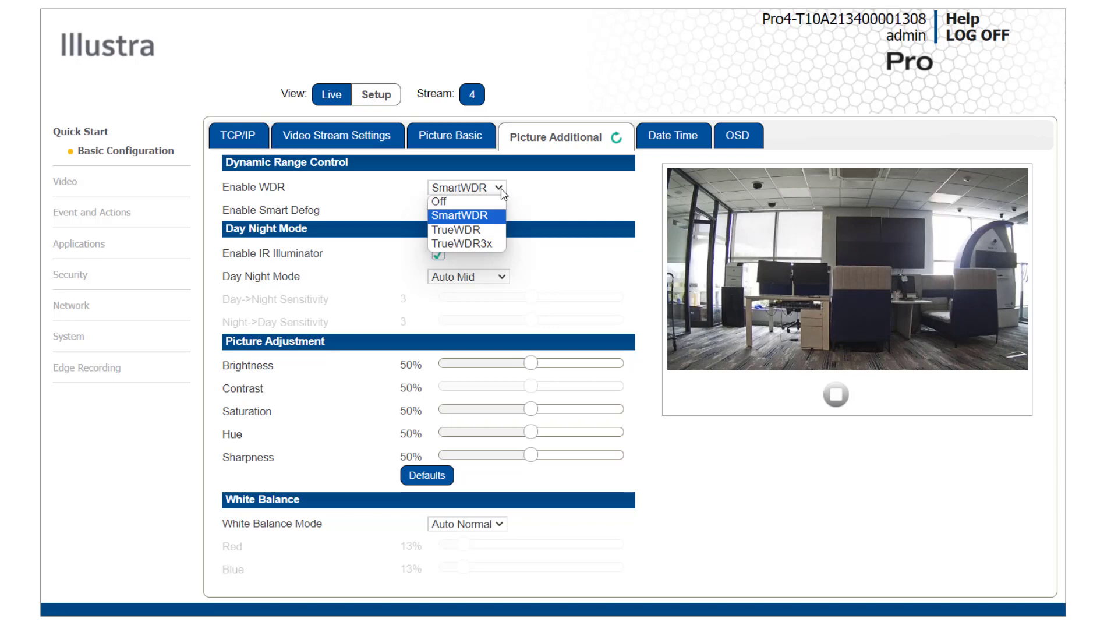
left_click(501, 189)
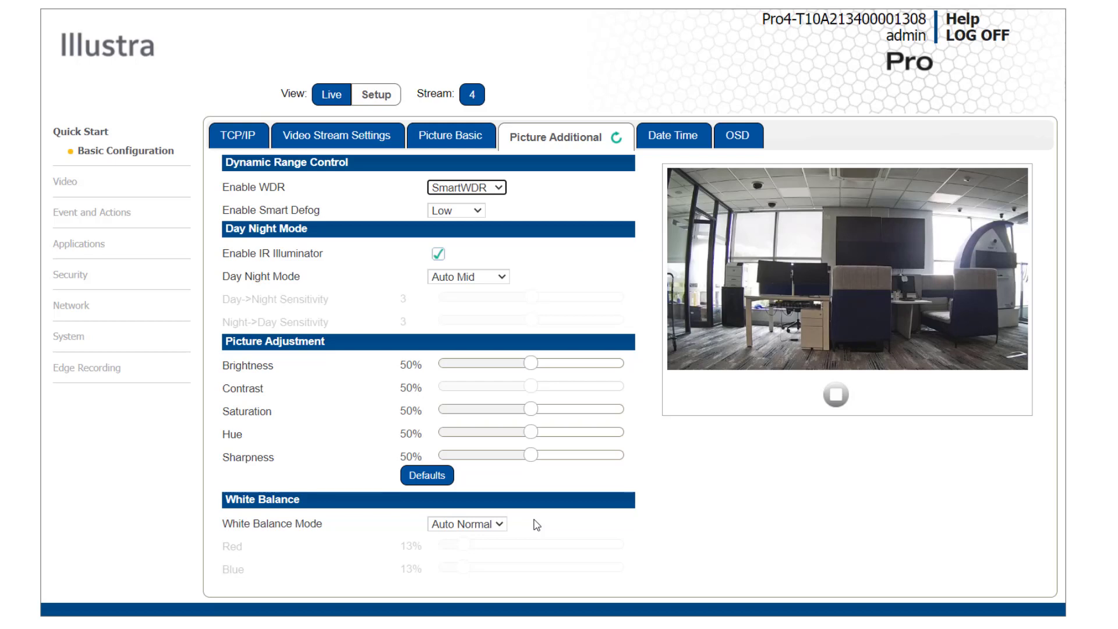
Step: Check the date display format options in the camera's date and time settings
left_click(655, 148)
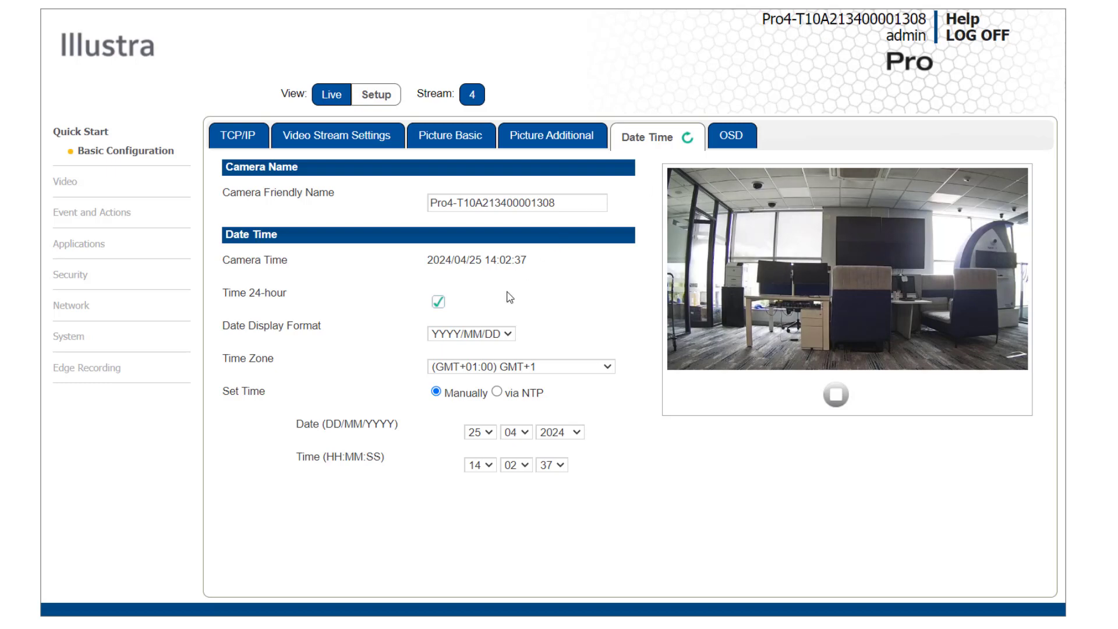
left_click(509, 335)
left_click(509, 334)
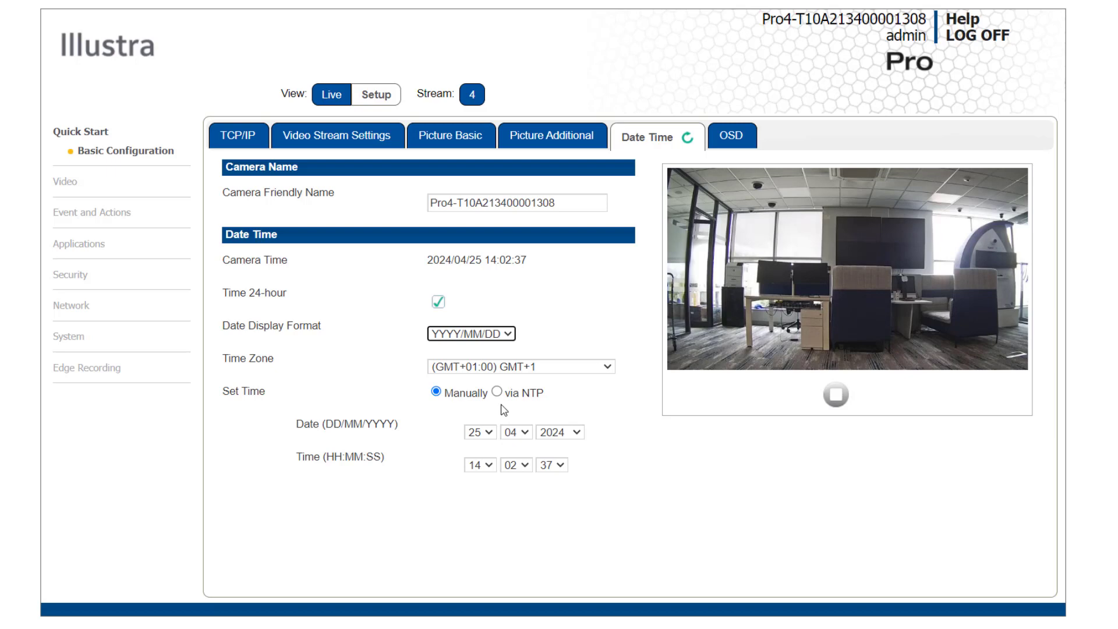
Step: Try the camera name and date-time overlays in the on-screen display settings, disabling both again
left_click(738, 142)
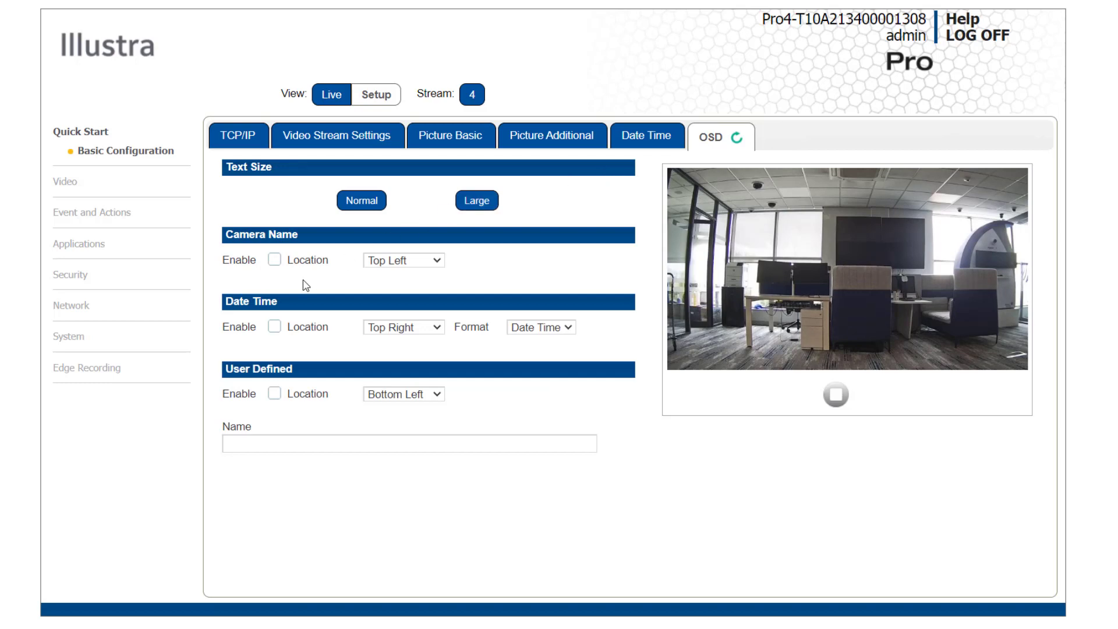
left_click(277, 262)
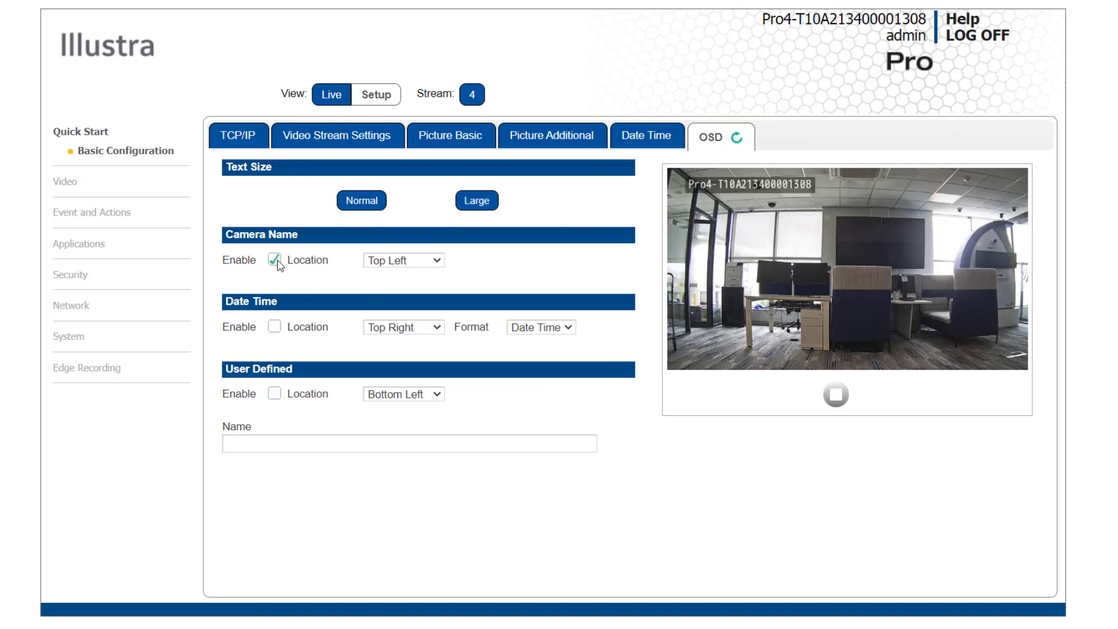
left_click(275, 328)
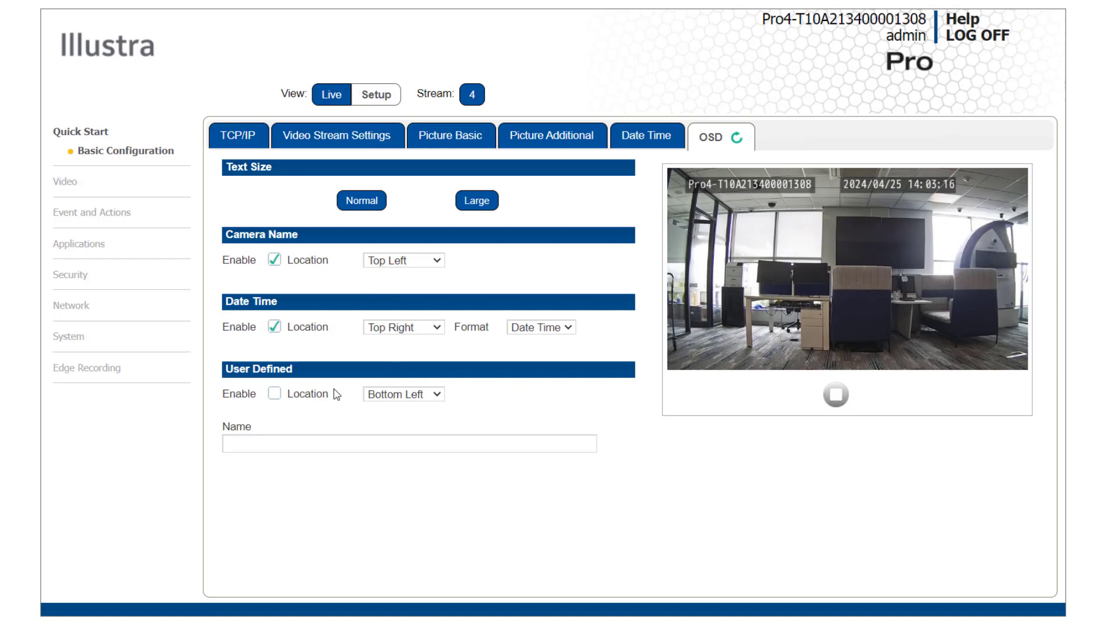
left_click(277, 325)
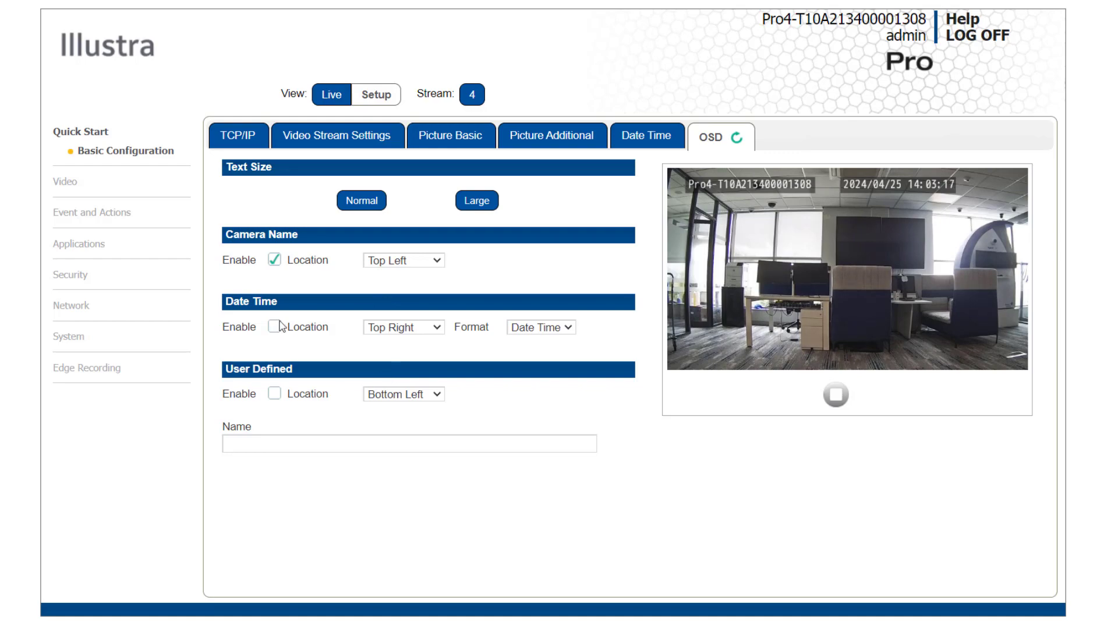
left_click(275, 261)
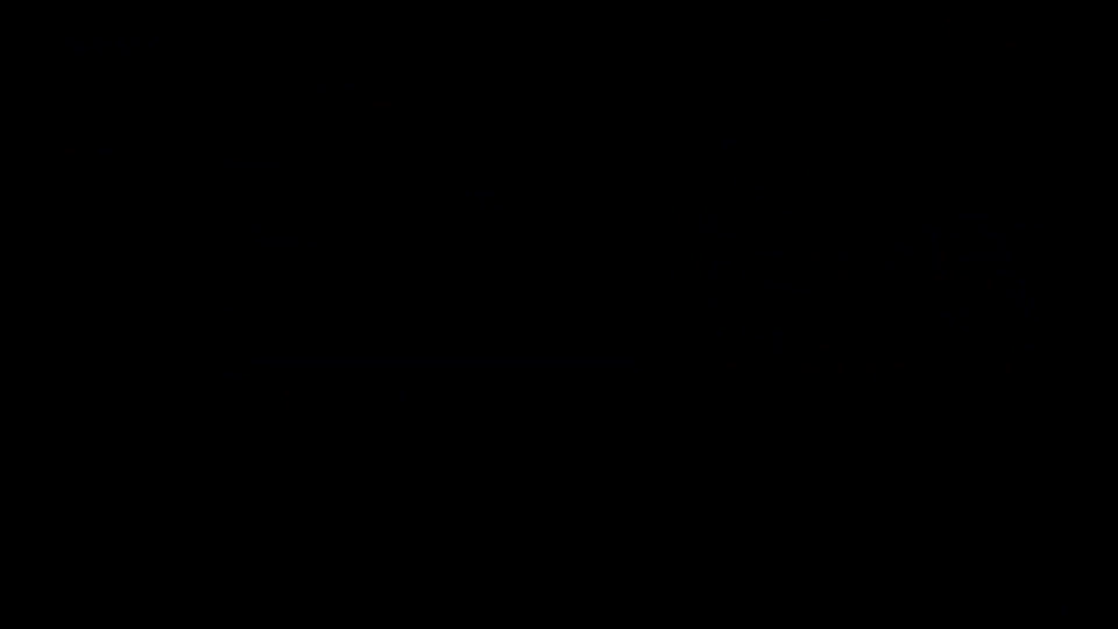